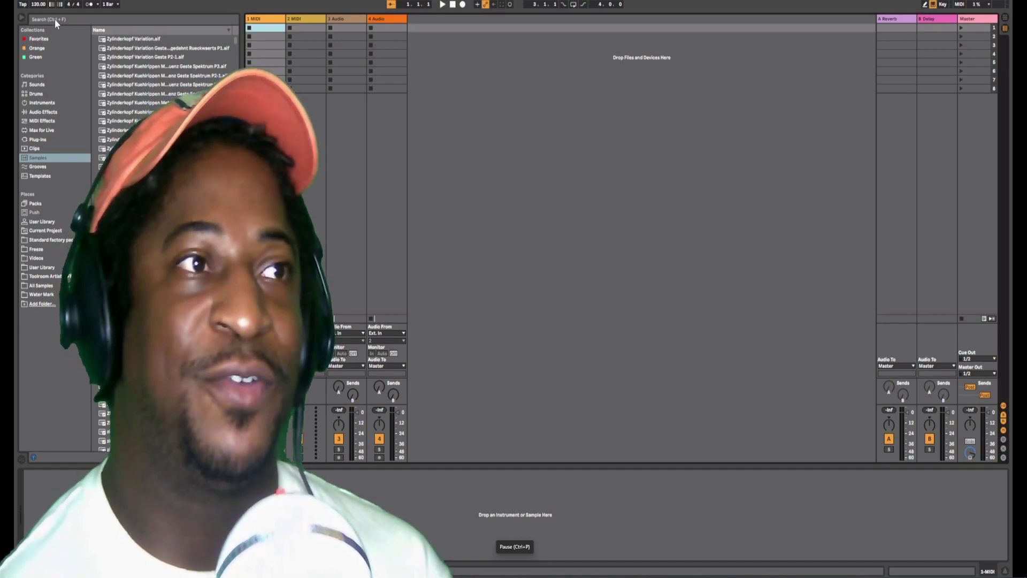
Step: Quit Ableton Live from the File menu twice, dismissing the Library.cfg close error each time
{"action": "left_click", "coordinate": [22, 1]}
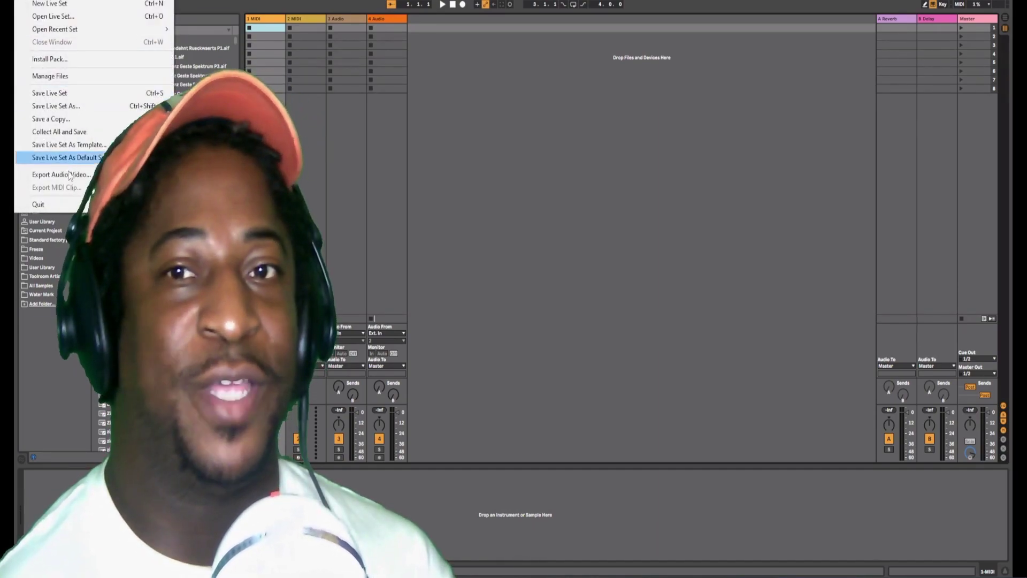
{"action": "left_click", "coordinate": [38, 204]}
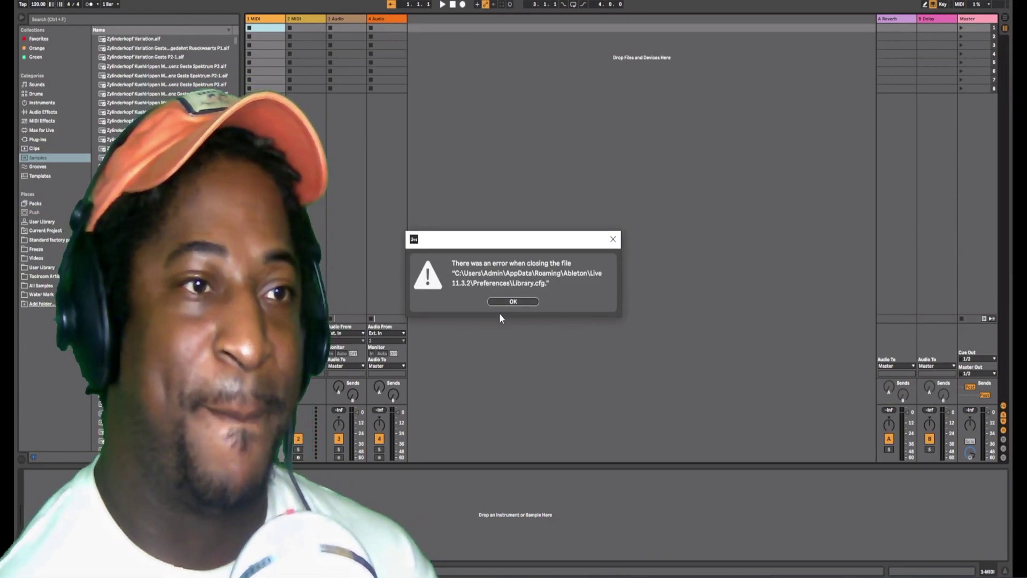
{"action": "left_click", "coordinate": [532, 302]}
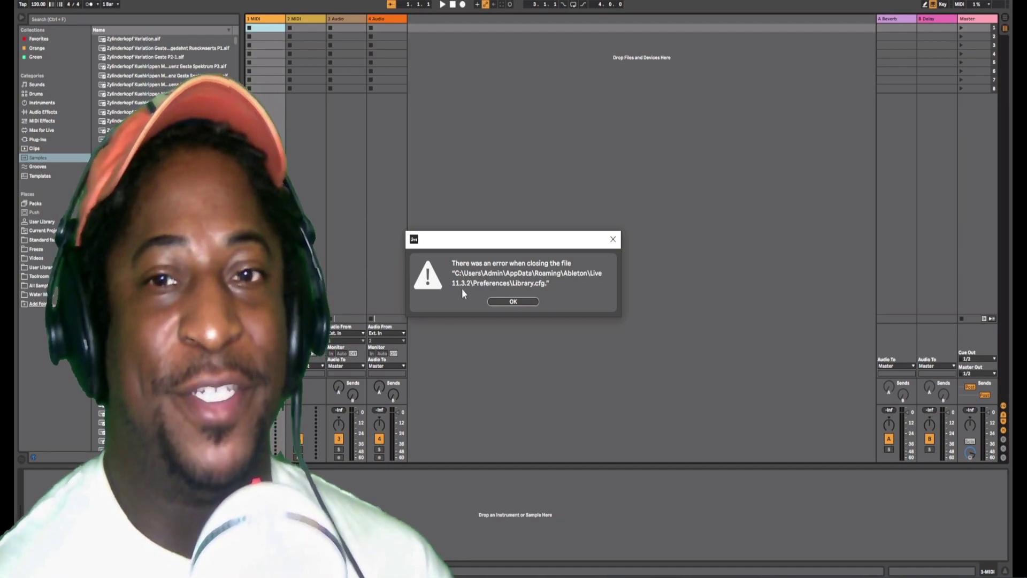
{"action": "left_click", "coordinate": [519, 301]}
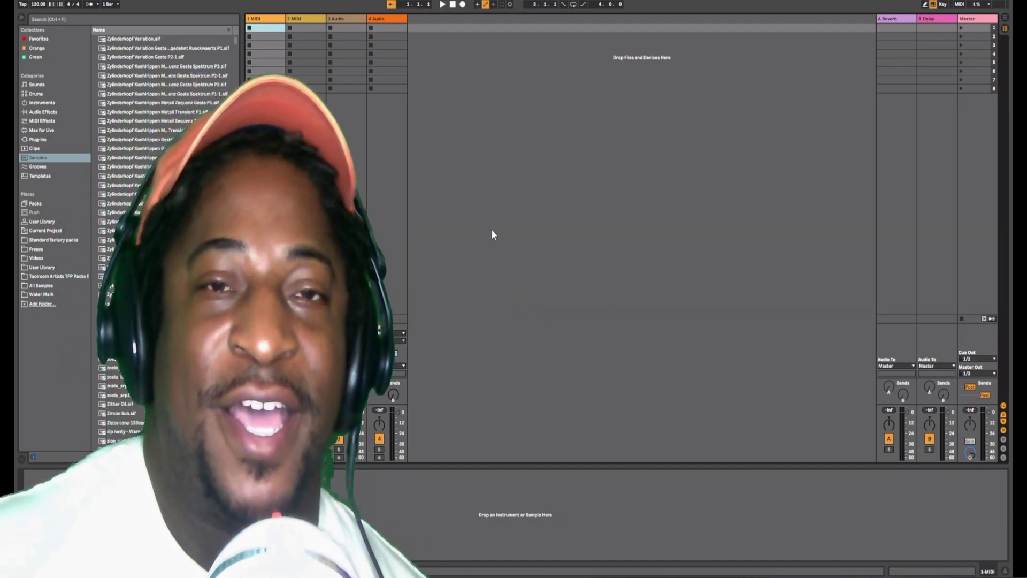
{"action": "left_click", "coordinate": [23, 1]}
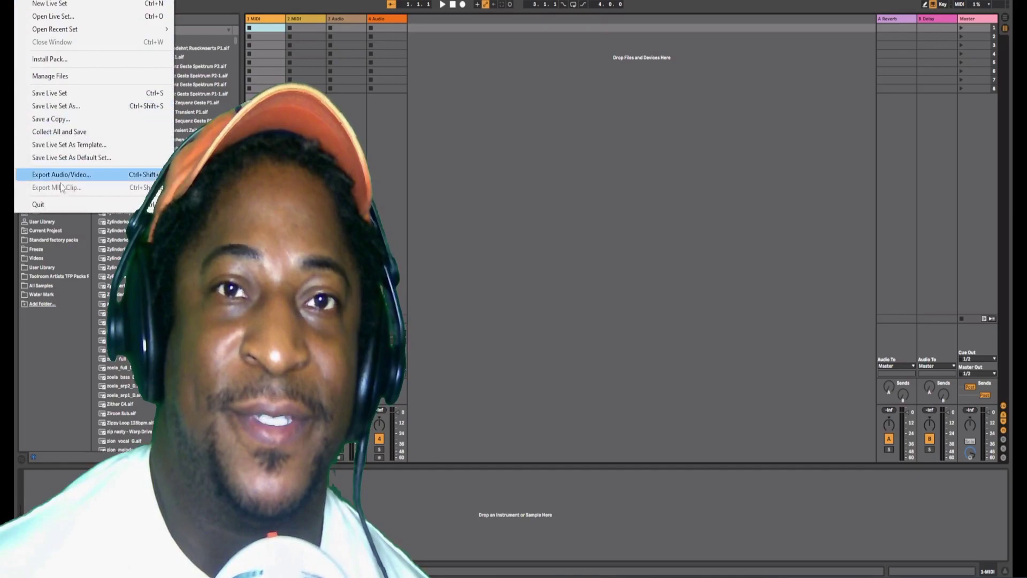
{"action": "left_click", "coordinate": [63, 204]}
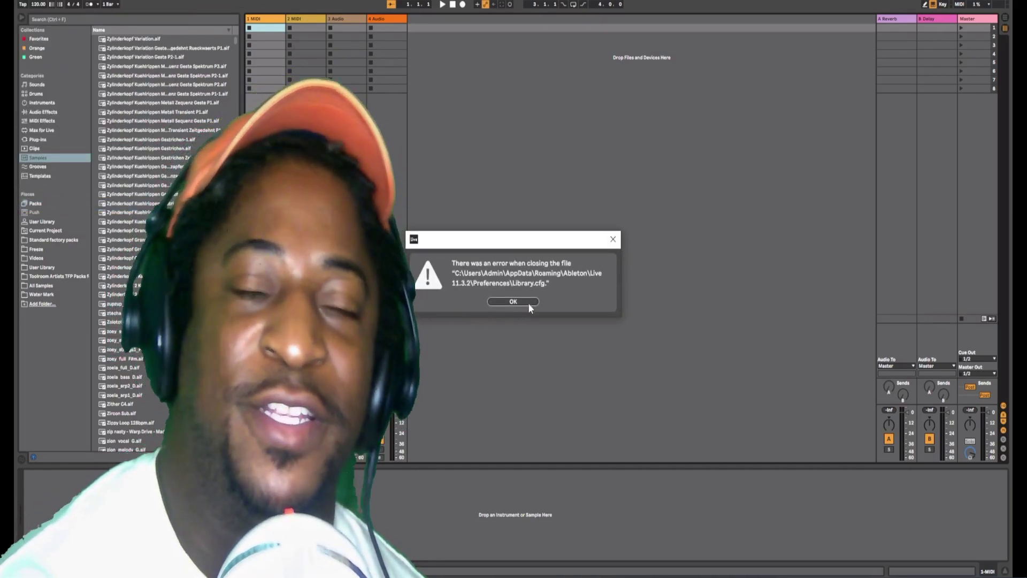
{"action": "left_click", "coordinate": [530, 302]}
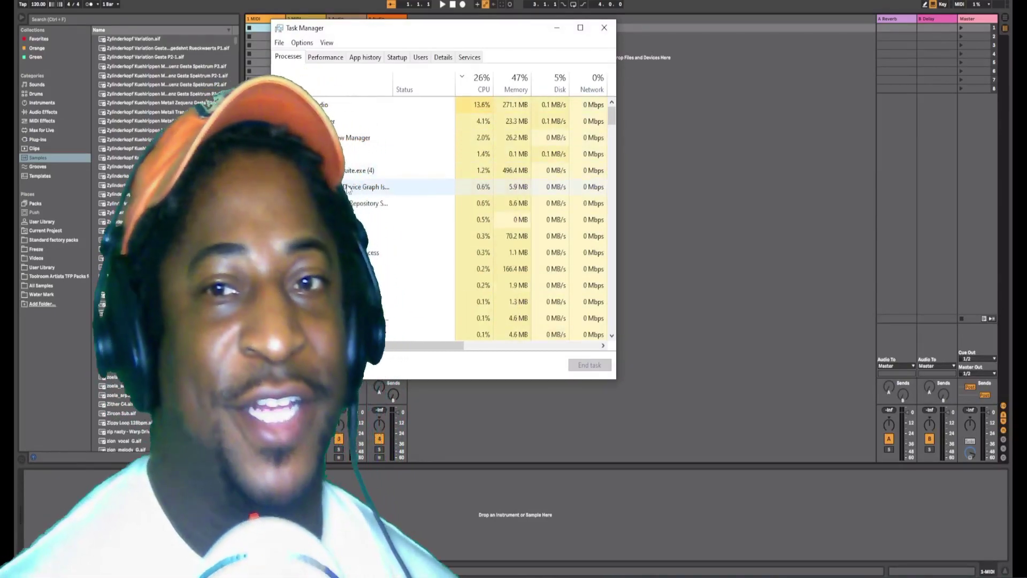
Step: End the Ableton Live 11 Suite.exe task in Task Manager, then close Task Manager
{"action": "left_click", "coordinate": [360, 159]}
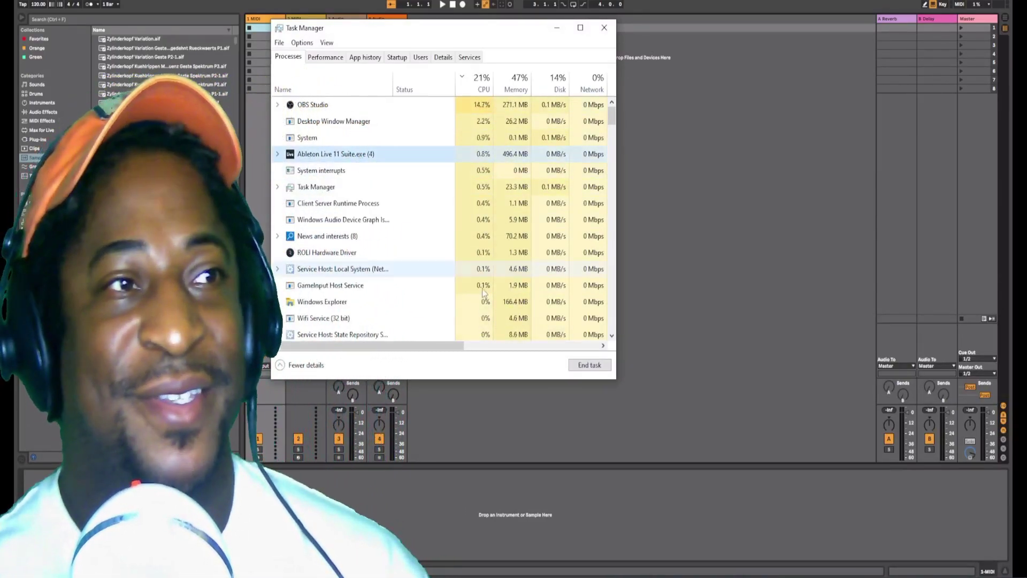
{"action": "left_click", "coordinate": [581, 369]}
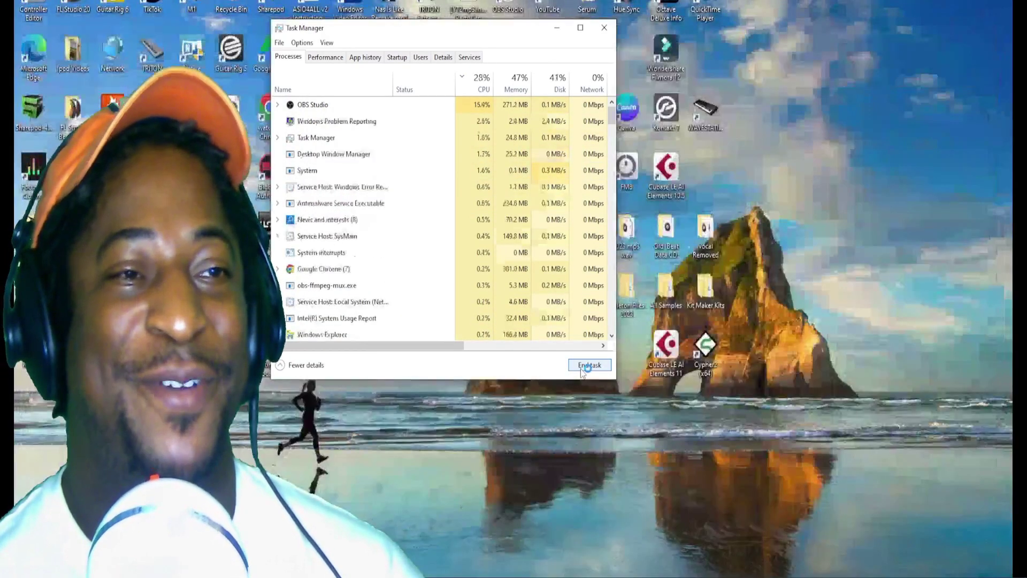
{"action": "left_click", "coordinate": [600, 33]}
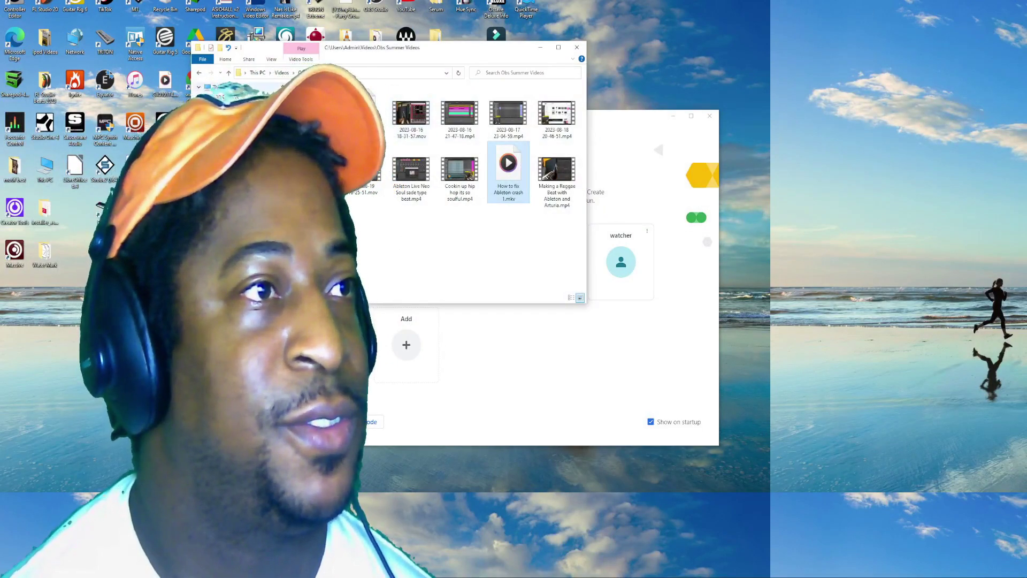
Step: Go from the videos folder via This PC to C:\Users and maximize the Explorer window
{"action": "key", "text": "alt+Up"}
{"action": "key", "text": "alt+Up"}
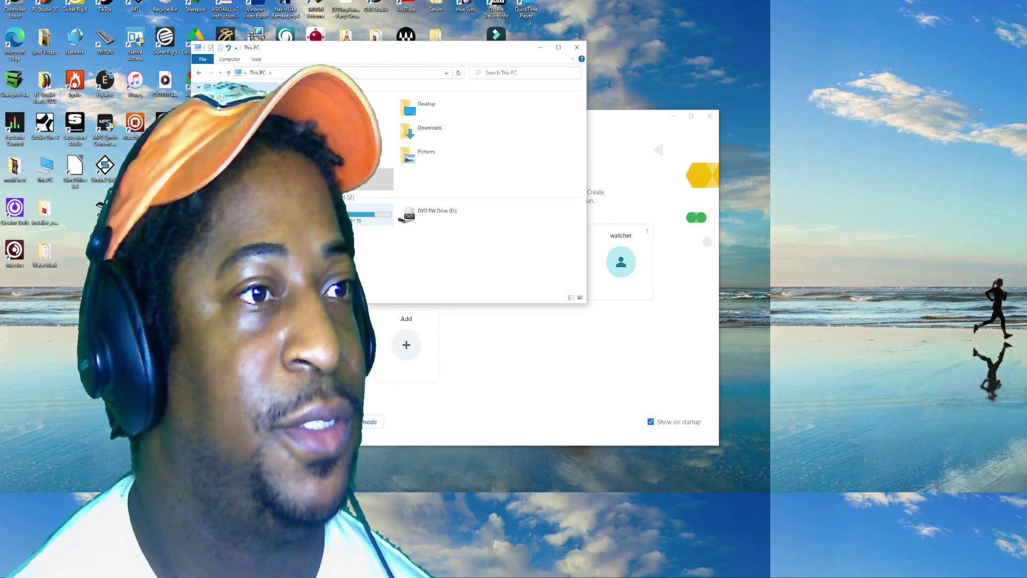
{"action": "key", "text": "Return"}
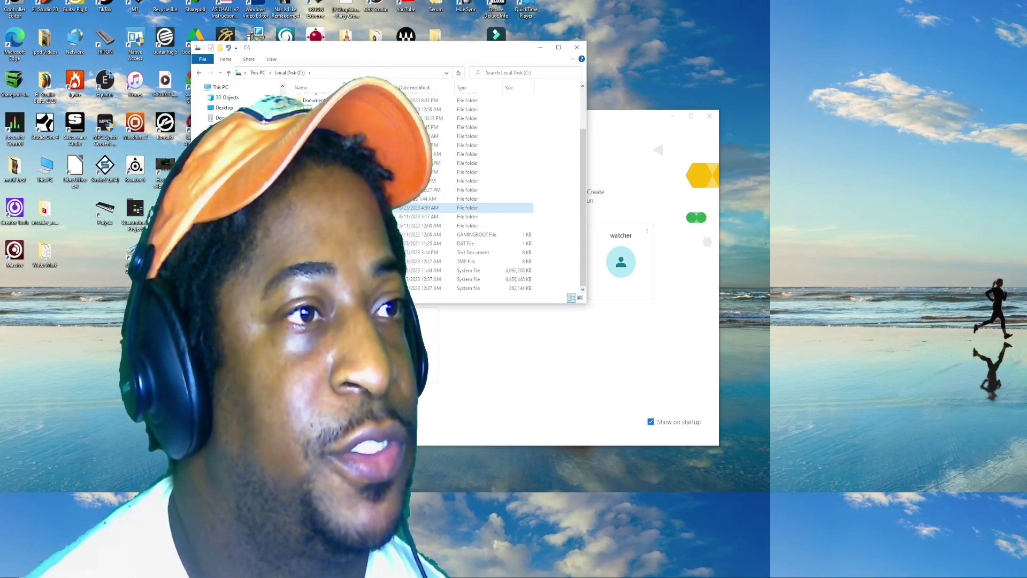
{"action": "key", "text": "Return"}
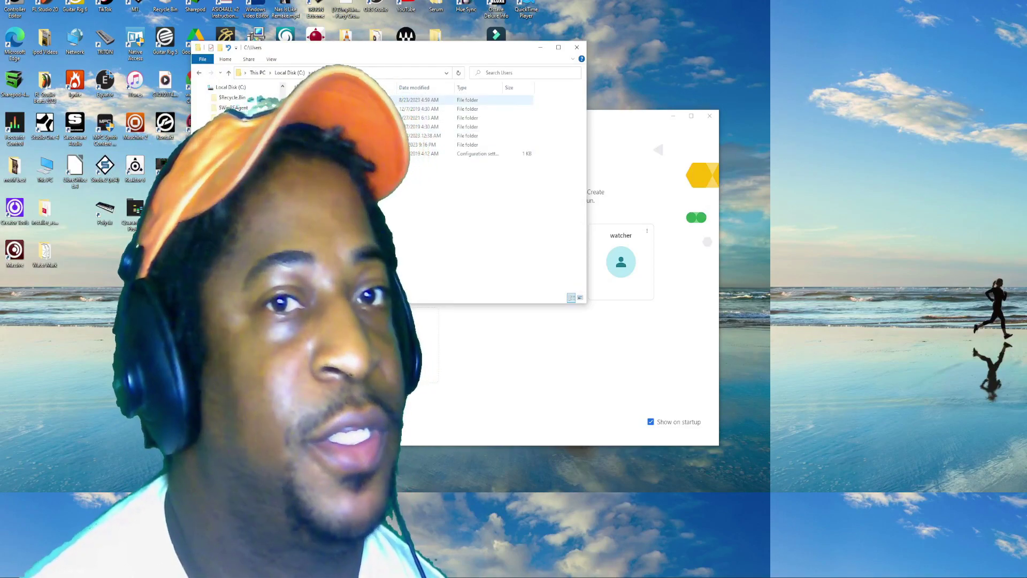
{"action": "left_click", "coordinate": [557, 48]}
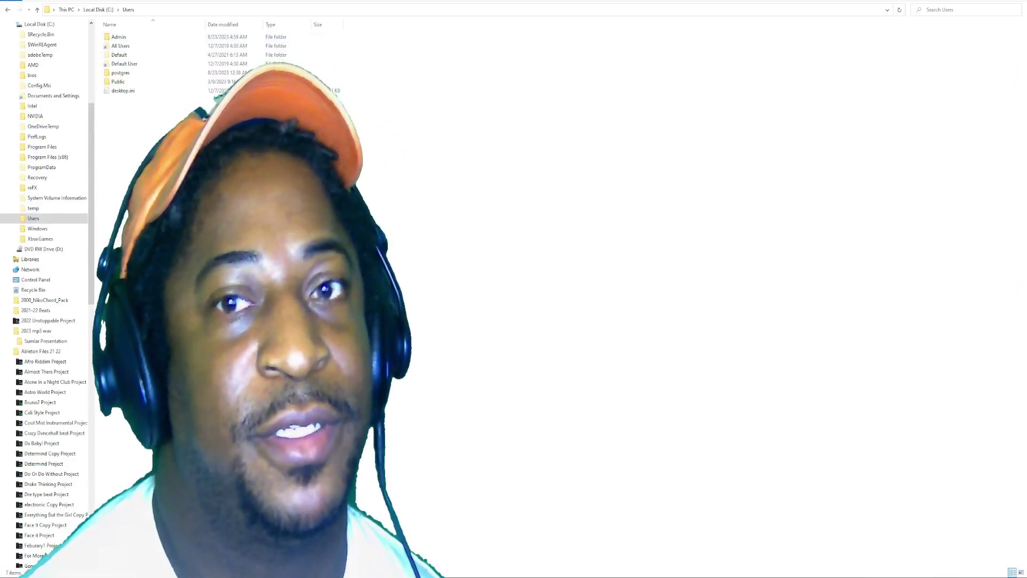
Step: Restore and reposition the Explorer window, then open the user profile's AppData folder
{"action": "double_click", "coordinate": [395, 6]}
{"action": "left_click_drag", "start_coordinate": [395, 44], "coordinate": [712, 122]}
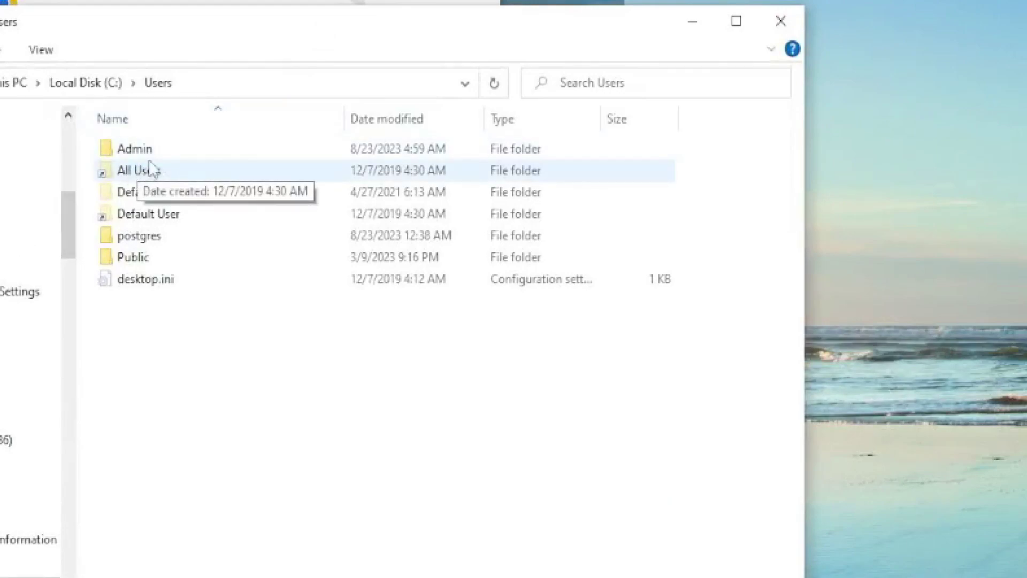
{"action": "double_click", "coordinate": [155, 151]}
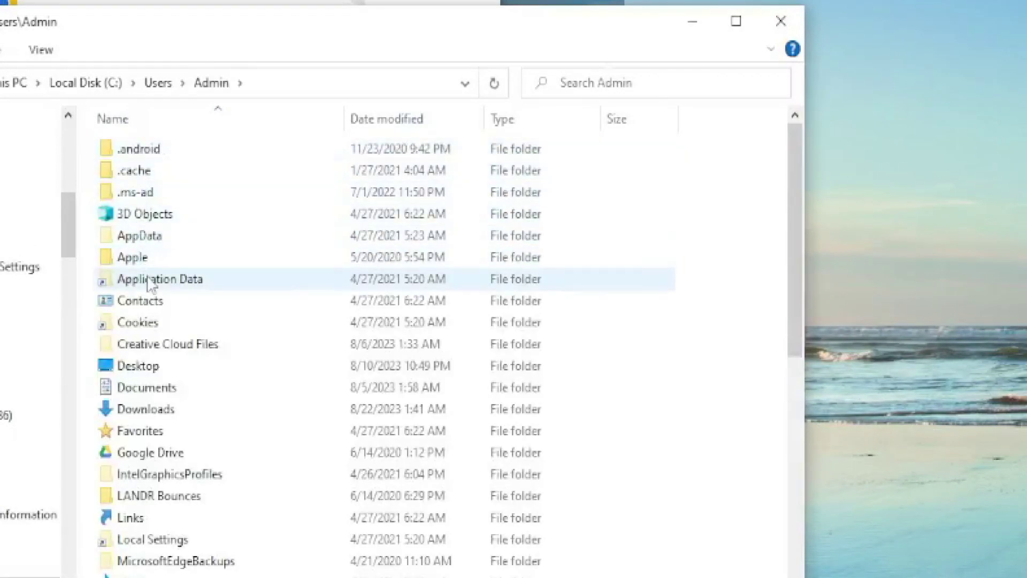
{"action": "double_click", "coordinate": [157, 239]}
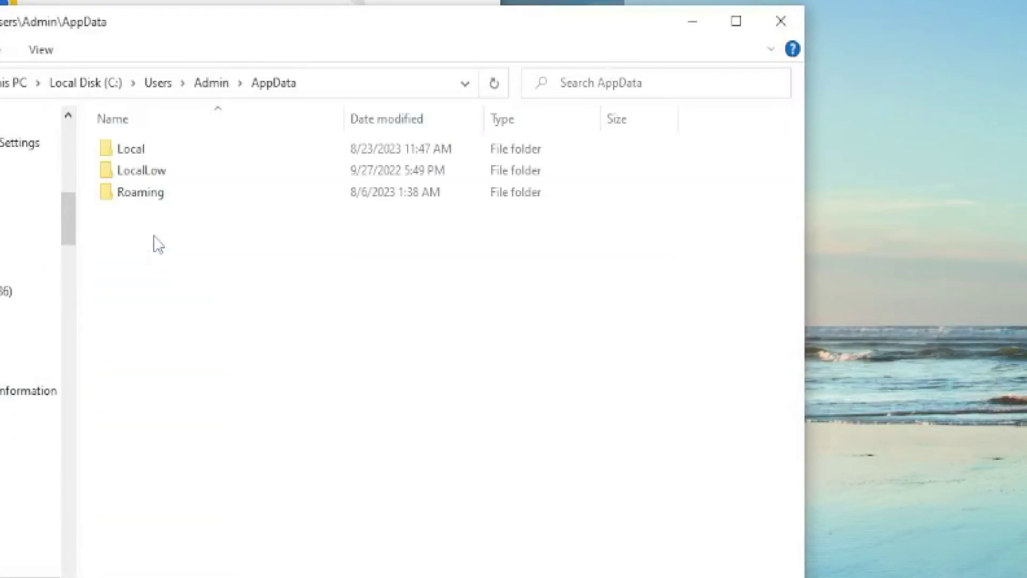
Step: Check the Local\Ableton folder, return to AppData, and open Roaming
{"action": "double_click", "coordinate": [151, 155]}
{"action": "double_click", "coordinate": [153, 160]}
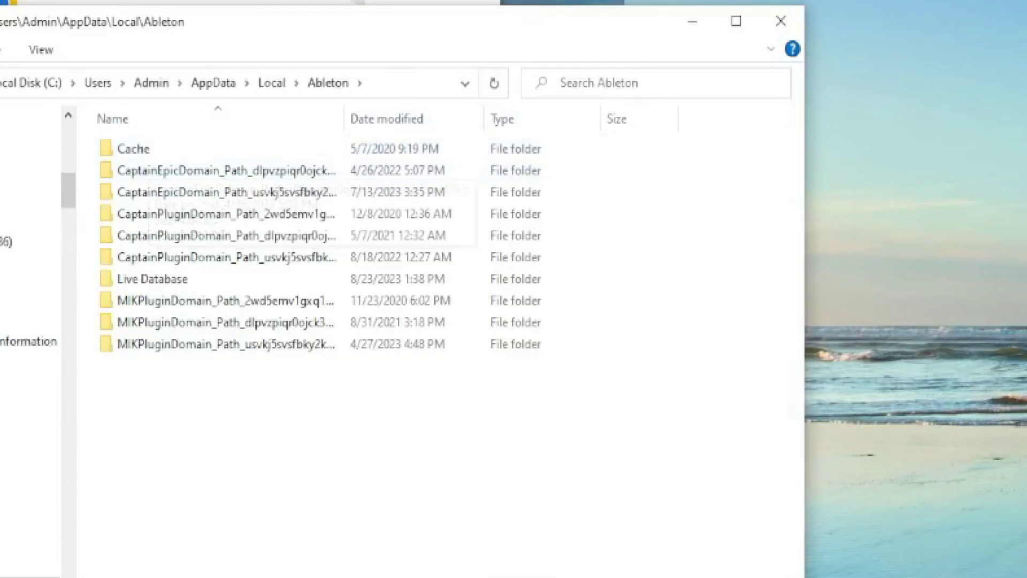
{"action": "key", "text": "alt+Left"}
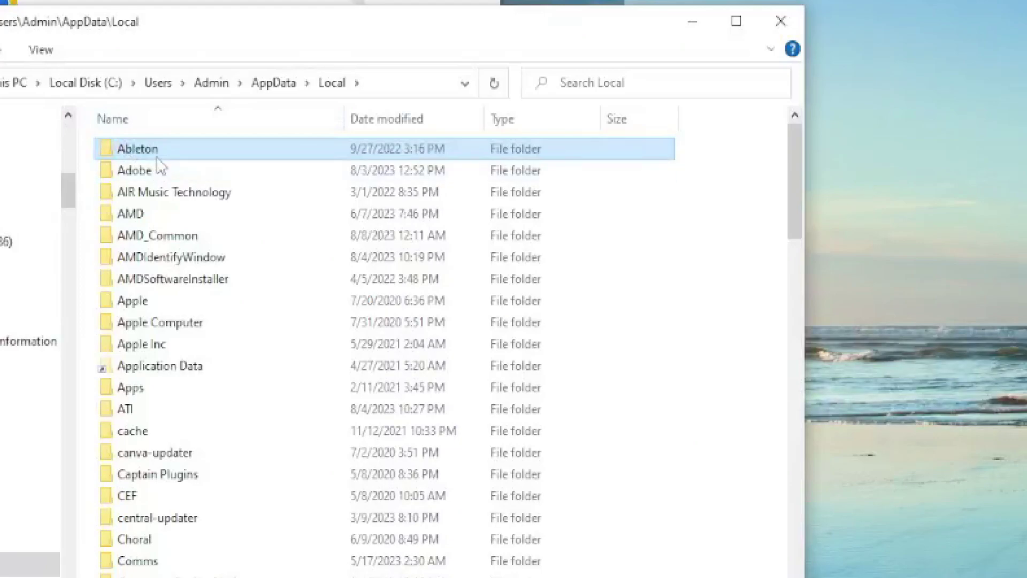
{"action": "key", "text": "alt+Right"}
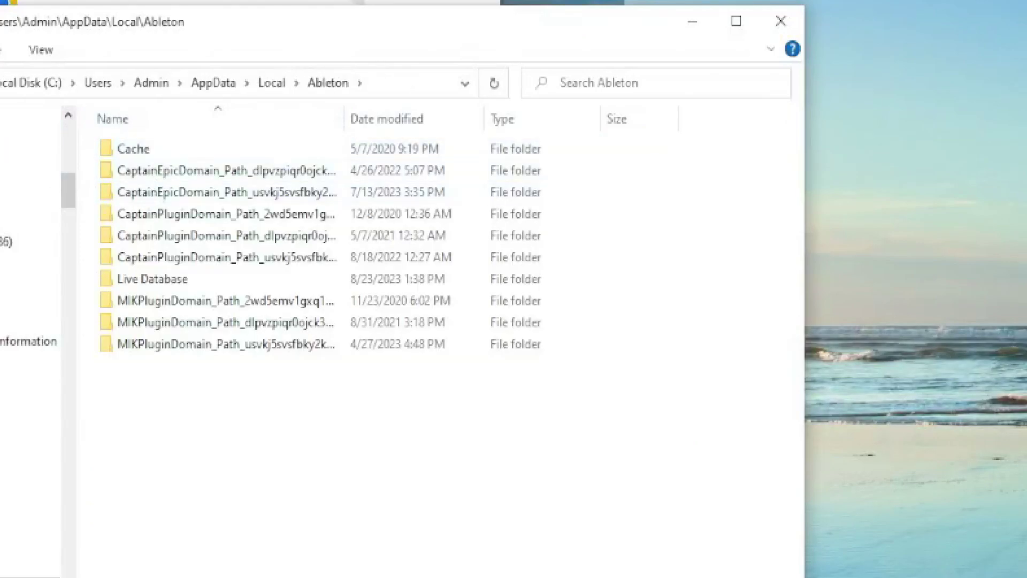
{"action": "key", "text": "alt+Left"}
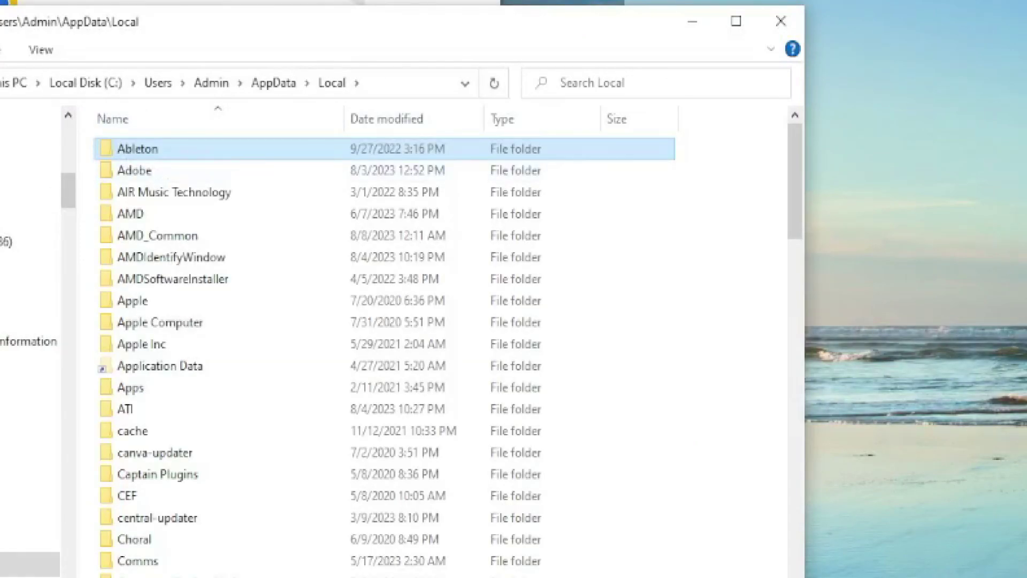
{"action": "key", "text": "alt+Left"}
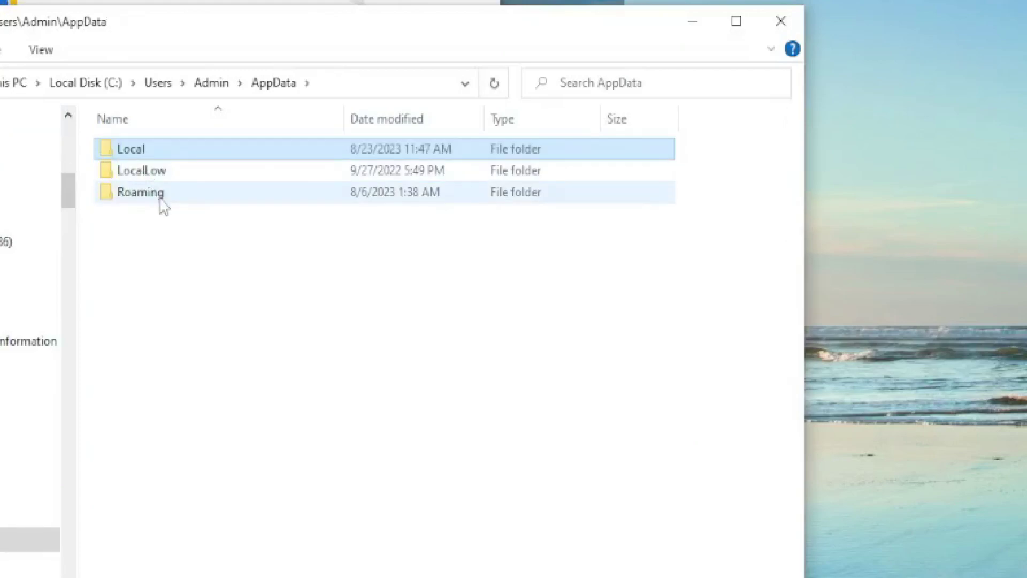
{"action": "double_click", "coordinate": [162, 203]}
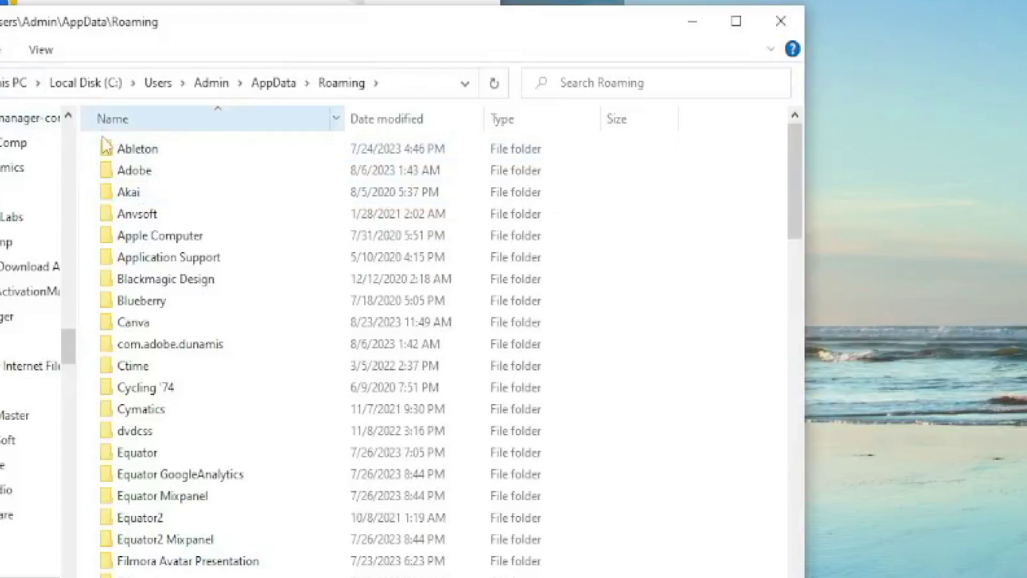
Step: Go into Roaming\Ableton\Live 11.3.2 and select its Preferences folder
{"action": "double_click", "coordinate": [136, 149]}
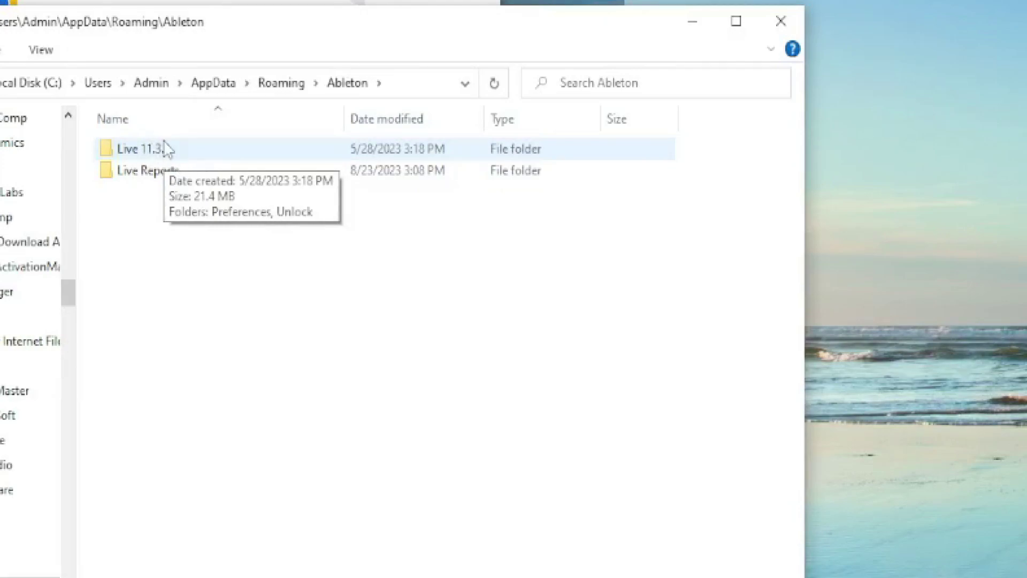
{"action": "double_click", "coordinate": [166, 149]}
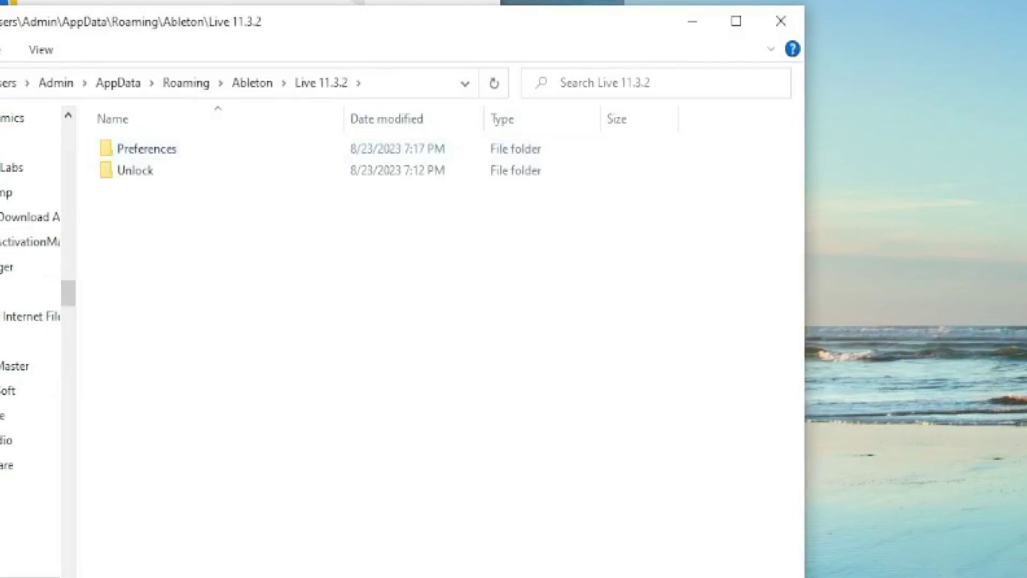
{"action": "key", "text": "alt+Left"}
{"action": "double_click", "coordinate": [155, 150]}
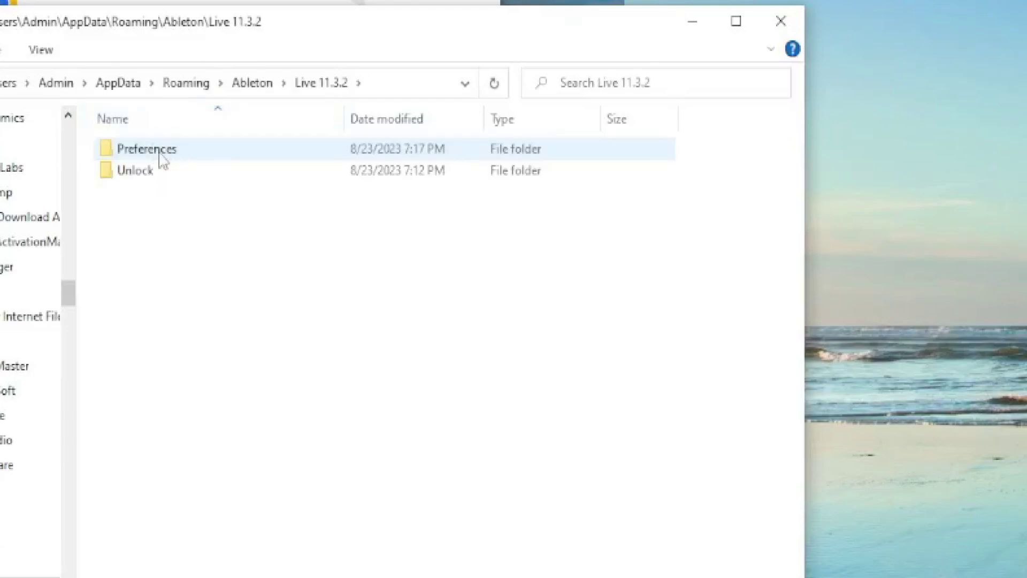
{"action": "left_click", "coordinate": [144, 156]}
{"action": "double_click", "coordinate": [144, 157]}
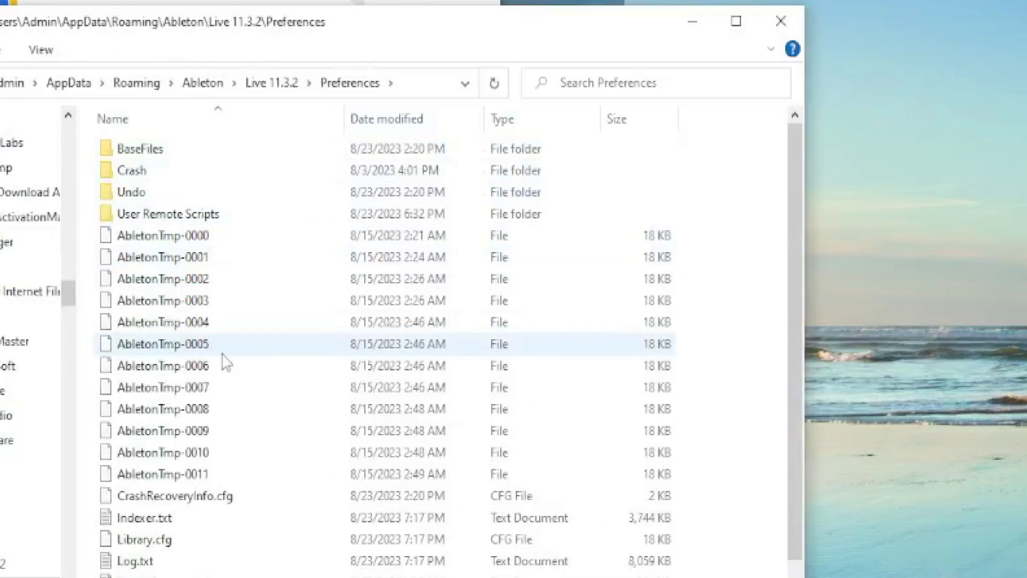
{"action": "scroll", "coordinate": [225, 361], "scroll_direction": "down", "scroll_amount": 1}
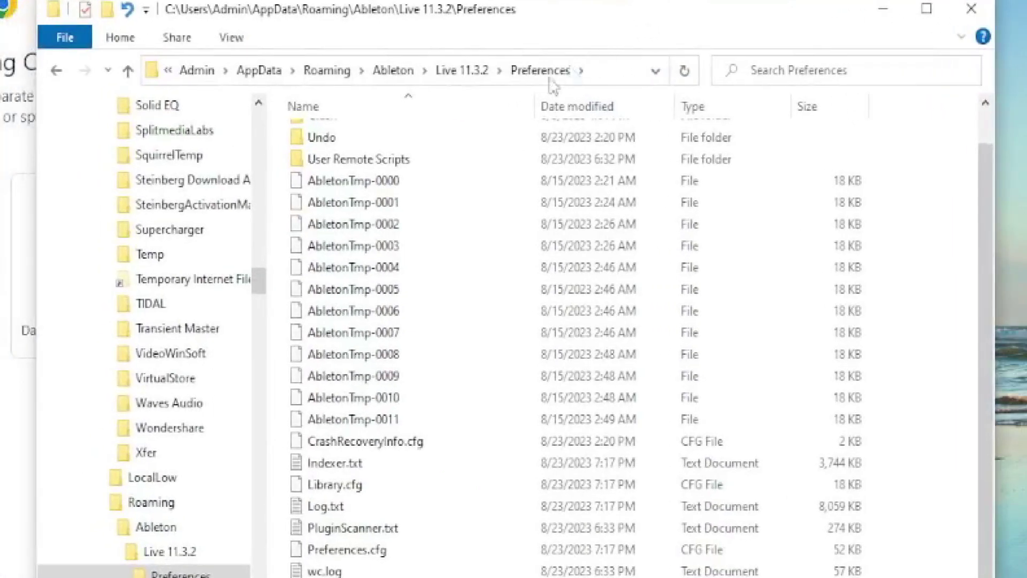
{"action": "scroll", "coordinate": [394, 182], "scroll_direction": "up", "scroll_amount": 2}
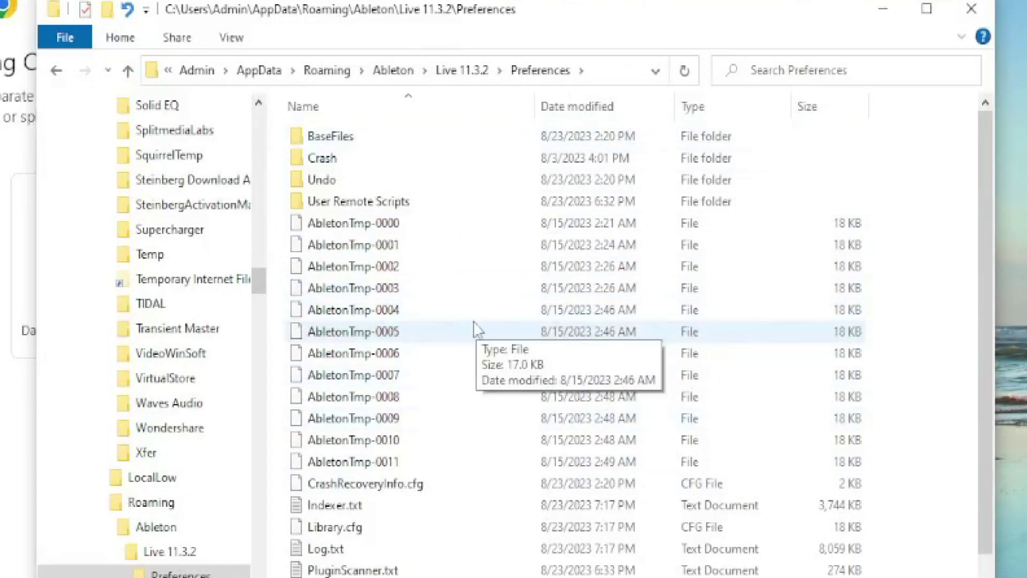
{"action": "scroll", "coordinate": [470, 321], "scroll_direction": "down", "scroll_amount": 1}
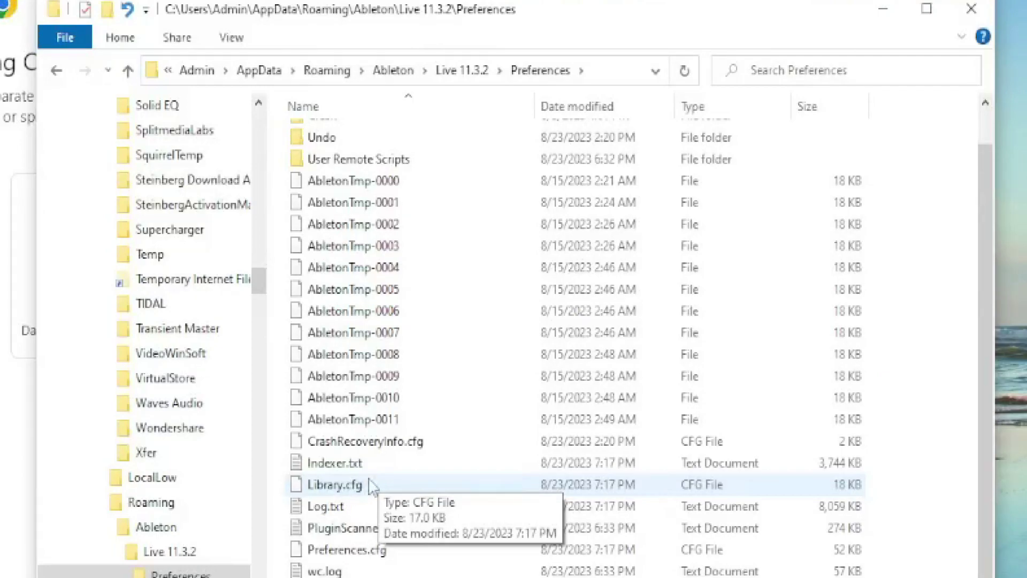
Step: Select Library.cfg in the Preferences folder
{"action": "left_click", "coordinate": [331, 491]}
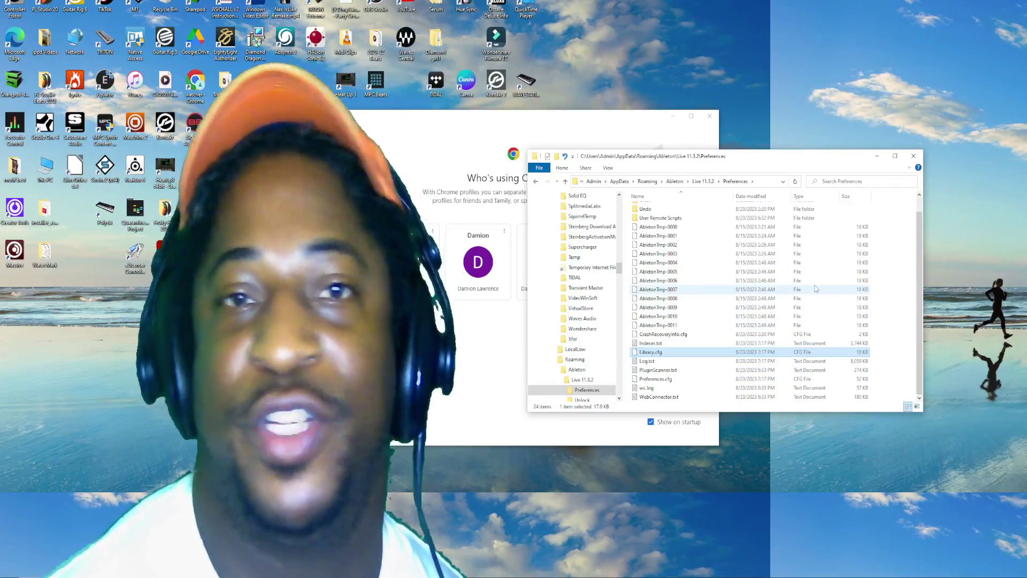
Step: Select Indexer.txt in the Preferences file list
{"action": "left_click", "coordinate": [657, 342]}
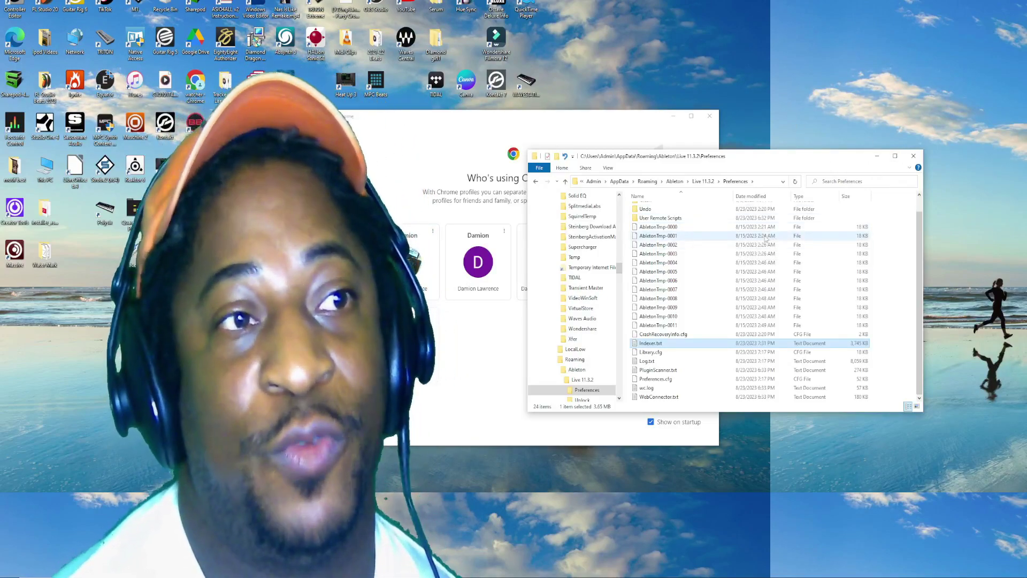
Step: Minimize the Chrome profile picker window
{"action": "left_click", "coordinate": [674, 117]}
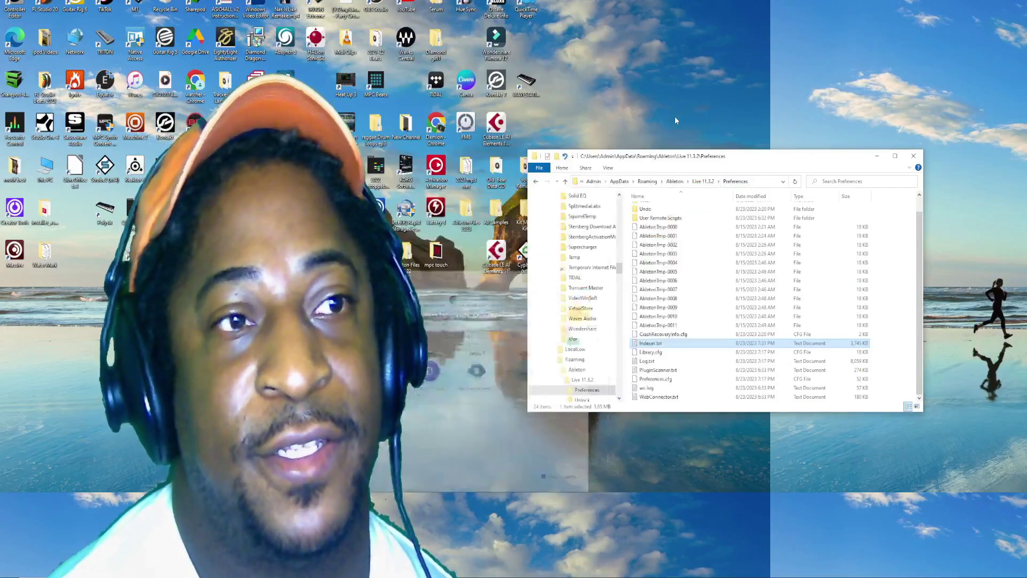